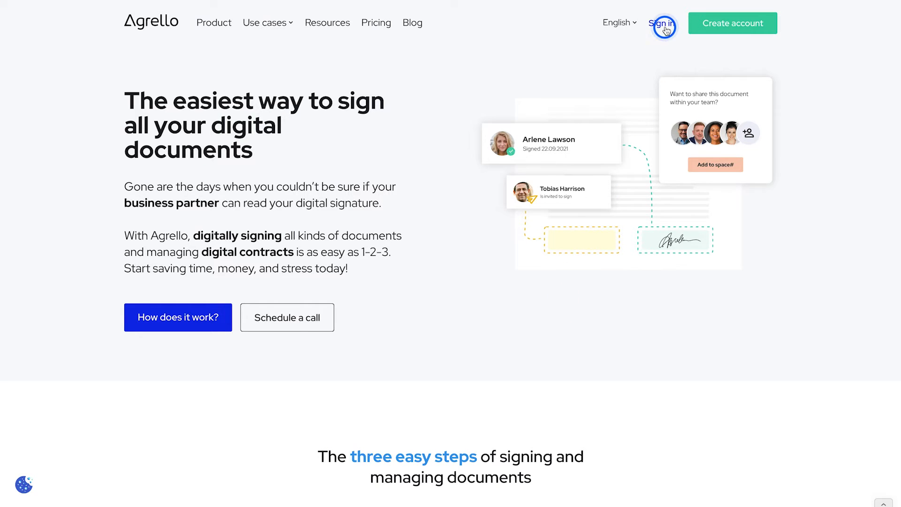
# Step: Sign in to Agrello with your email address and the one-time code from the email
pyautogui.click(662, 24)
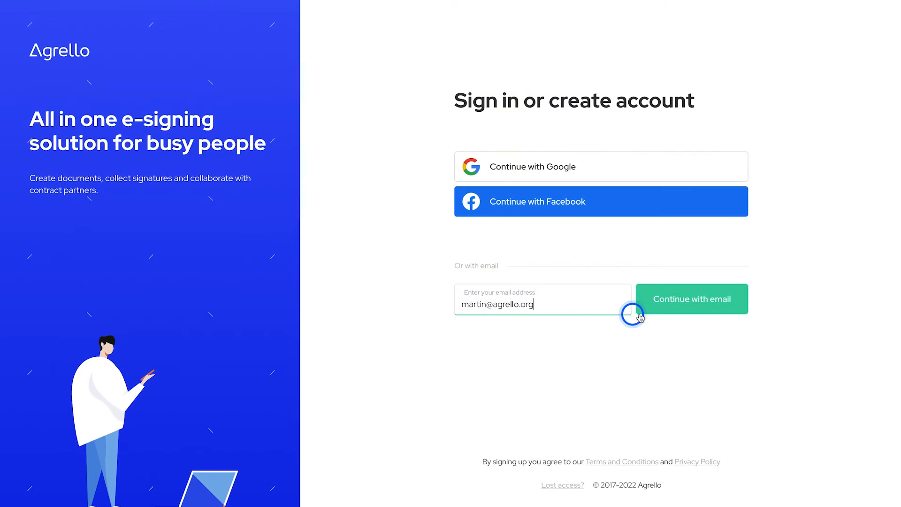
pyautogui.click(664, 307)
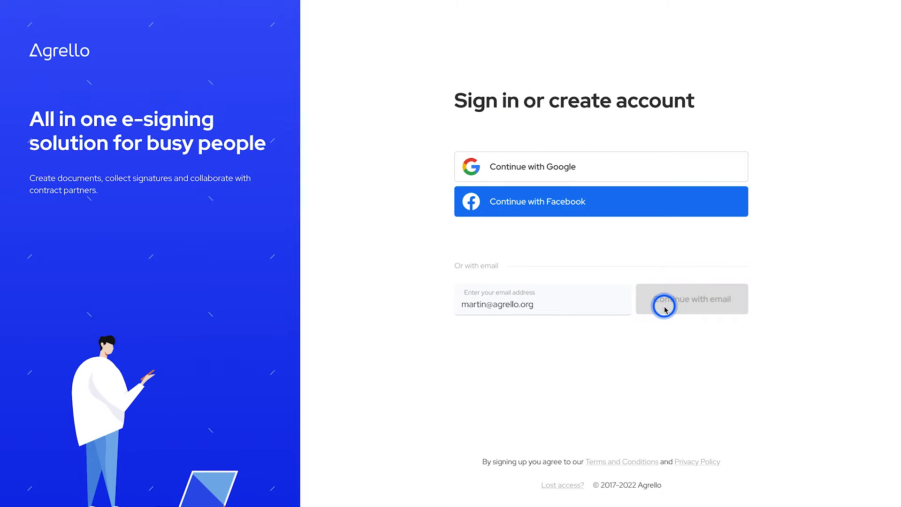
pyautogui.click(517, 195)
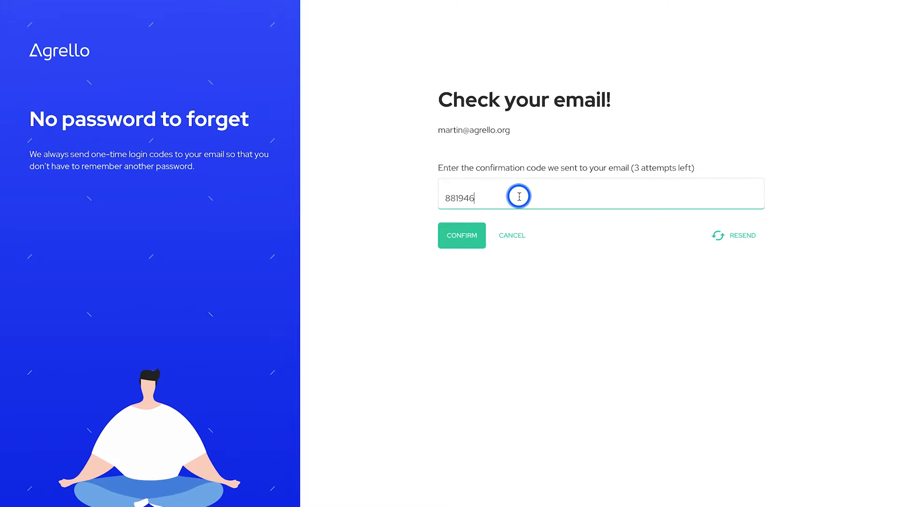
pyautogui.click(472, 244)
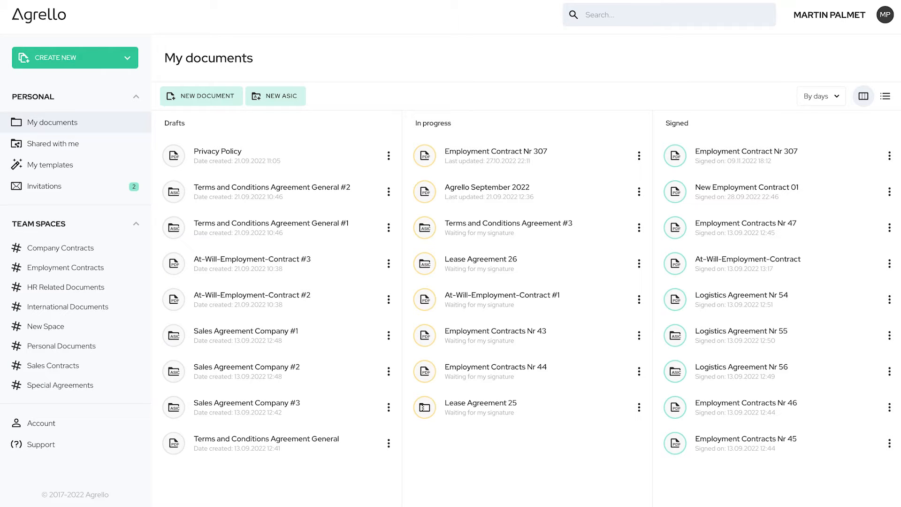
pyautogui.moveTo(682, 506); pyautogui.dragTo(683, 488)
pyautogui.moveTo(637, 505); pyautogui.dragTo(643, 36)
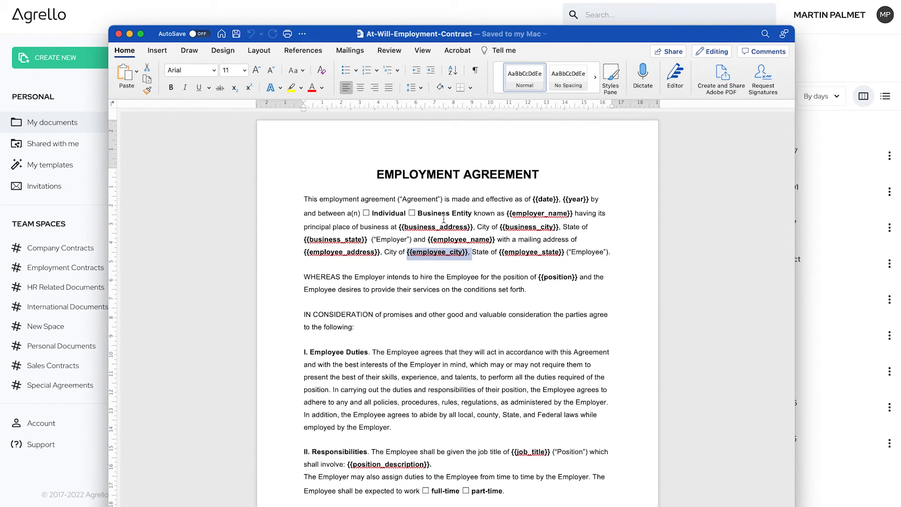
pyautogui.moveTo(400, 229); pyautogui.dragTo(496, 241)
pyautogui.moveTo(407, 252); pyautogui.dragTo(469, 252)
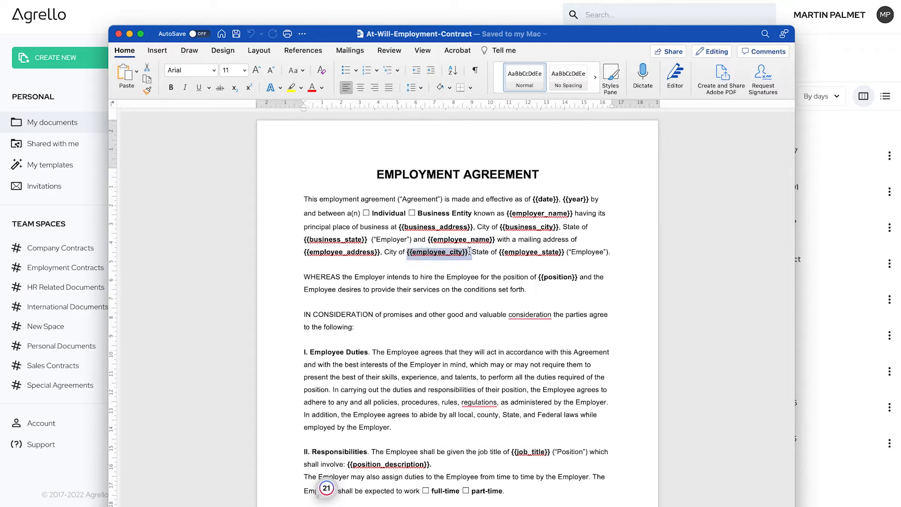
pyautogui.click(130, 36)
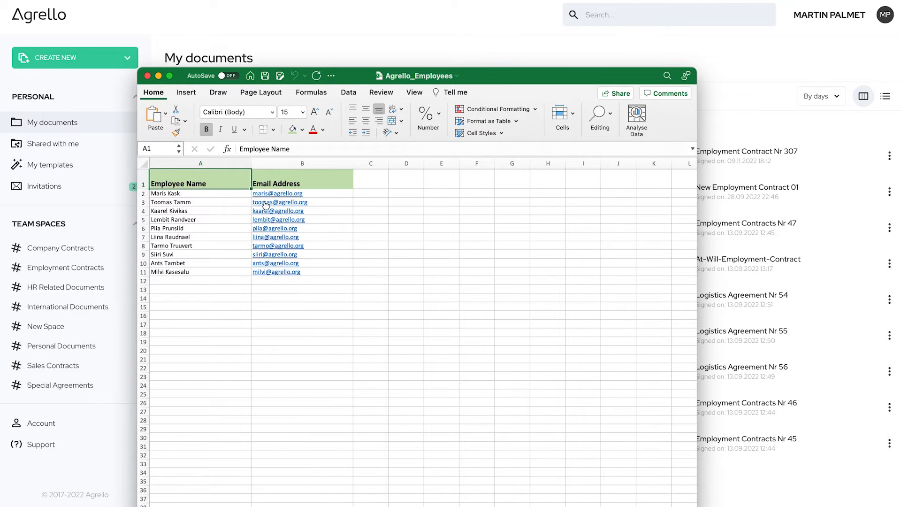
# Step: Review the ten employee names in A1:A11 and their email addresses in B1:B11
pyautogui.moveTo(226, 183); pyautogui.dragTo(224, 272)
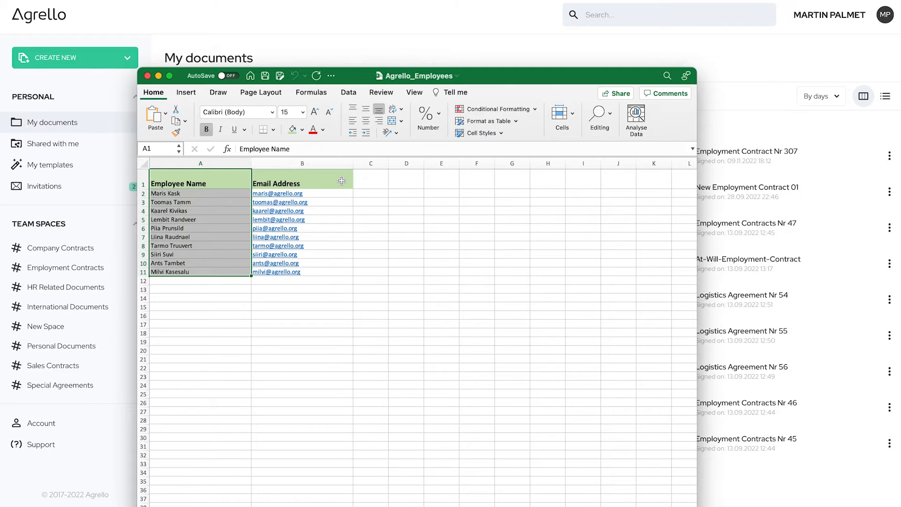
pyautogui.moveTo(341, 181); pyautogui.dragTo(339, 272)
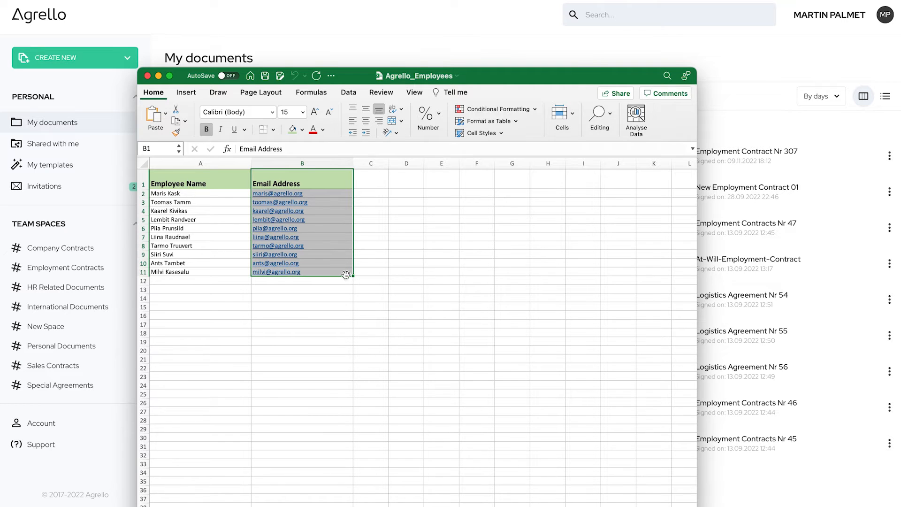
pyautogui.click(361, 280)
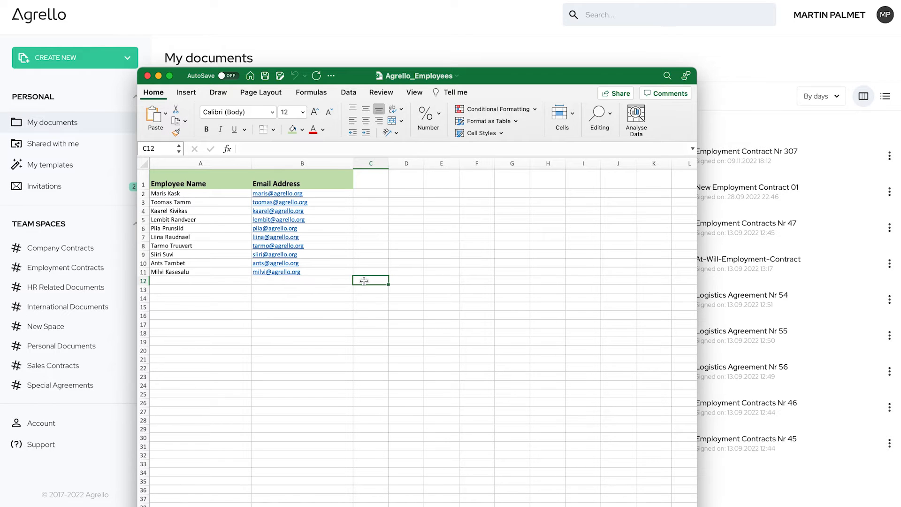
# Step: Start a new template from the At-Will-Employment-Contract-BLANK.pdf contract
pyautogui.click(158, 77)
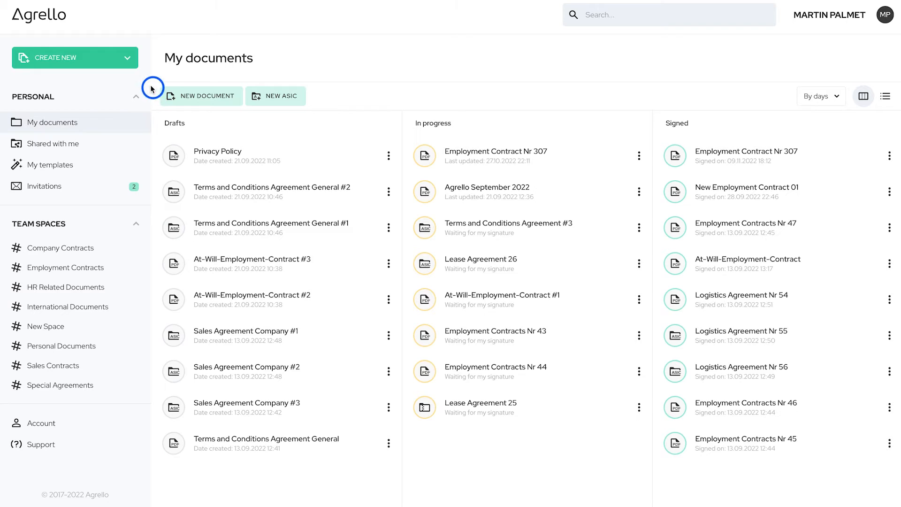
pyautogui.click(127, 58)
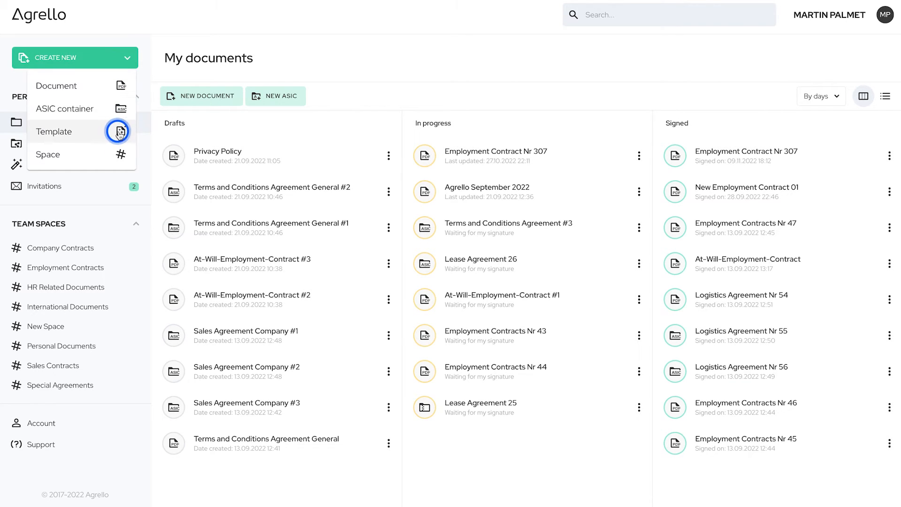
pyautogui.click(120, 133)
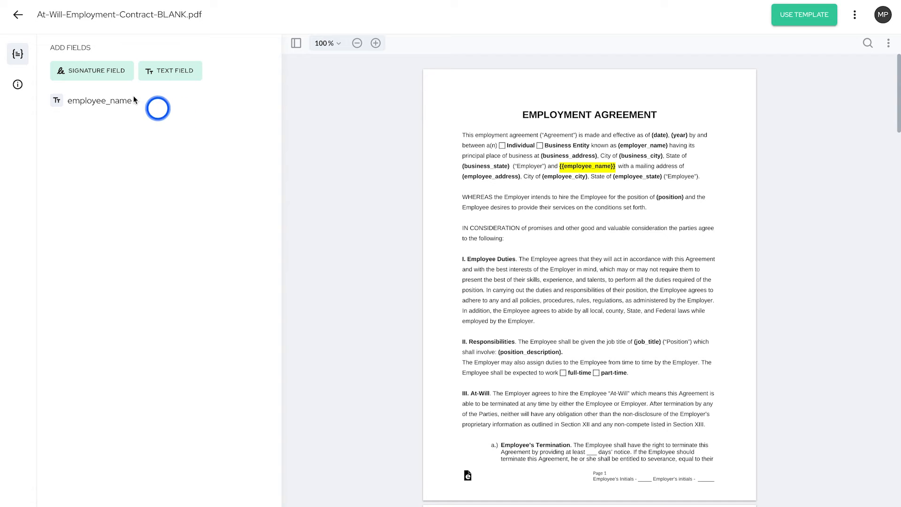
# Step: Add signature field SignatureFormField1 to the template and bring up its usage options
pyautogui.click(123, 79)
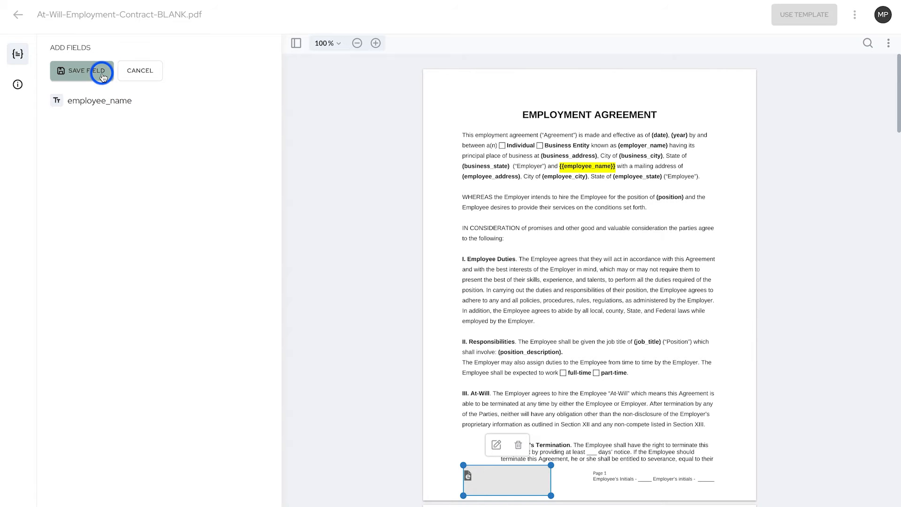
pyautogui.click(103, 76)
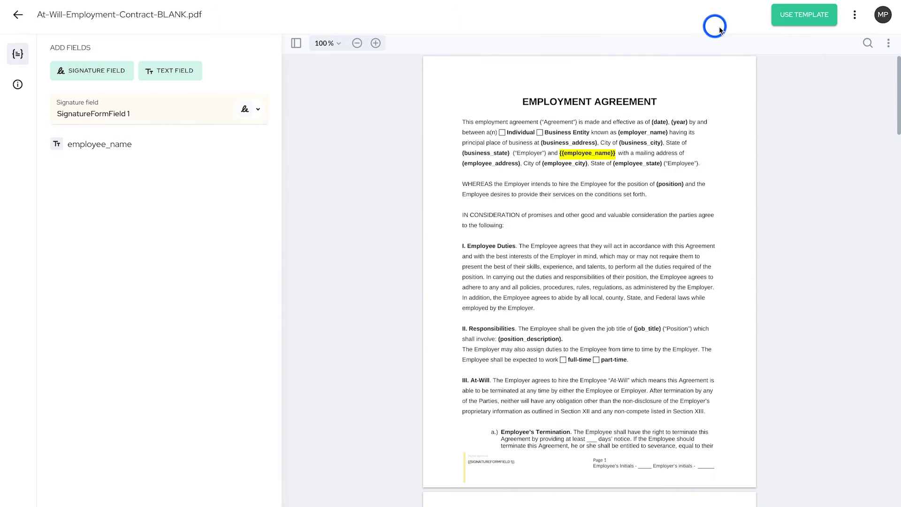
pyautogui.click(820, 17)
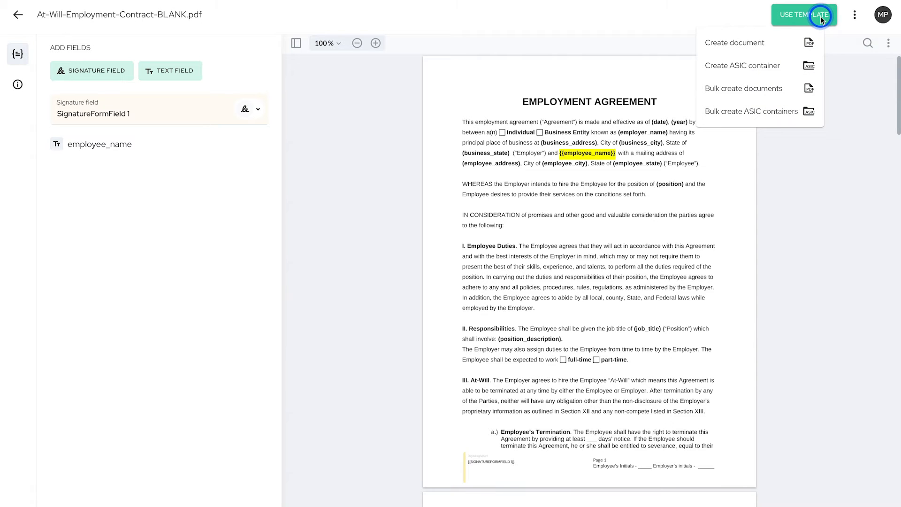
# Step: Bulk-create from the employee spreadsheet, mapping the signer email to the Email Address column
pyautogui.click(811, 91)
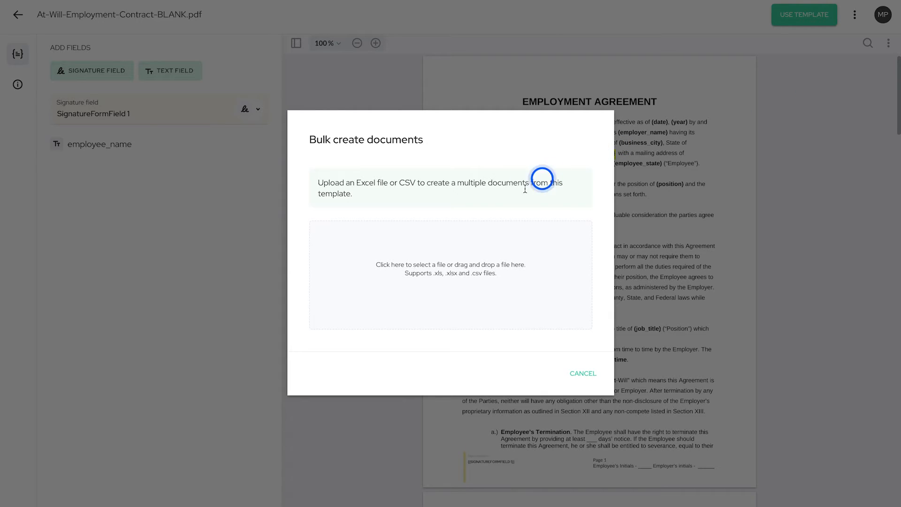
pyautogui.click(472, 266)
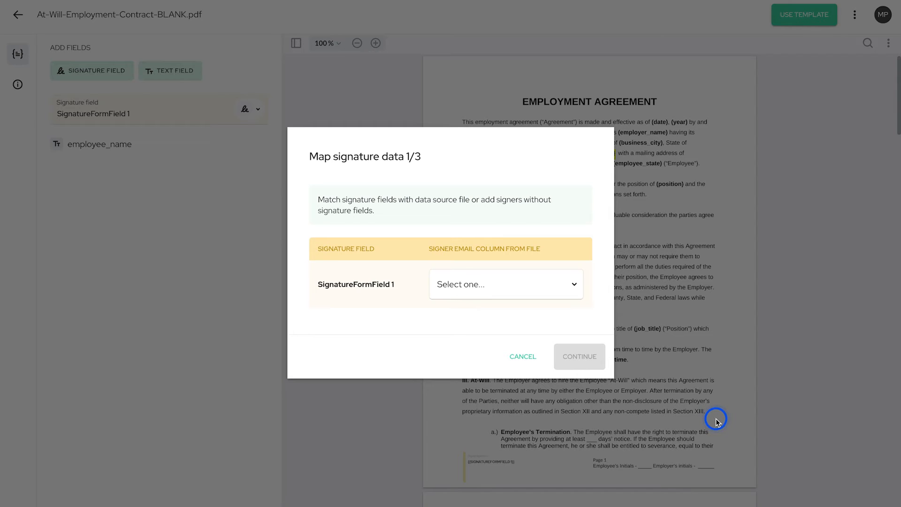
pyautogui.click(575, 292)
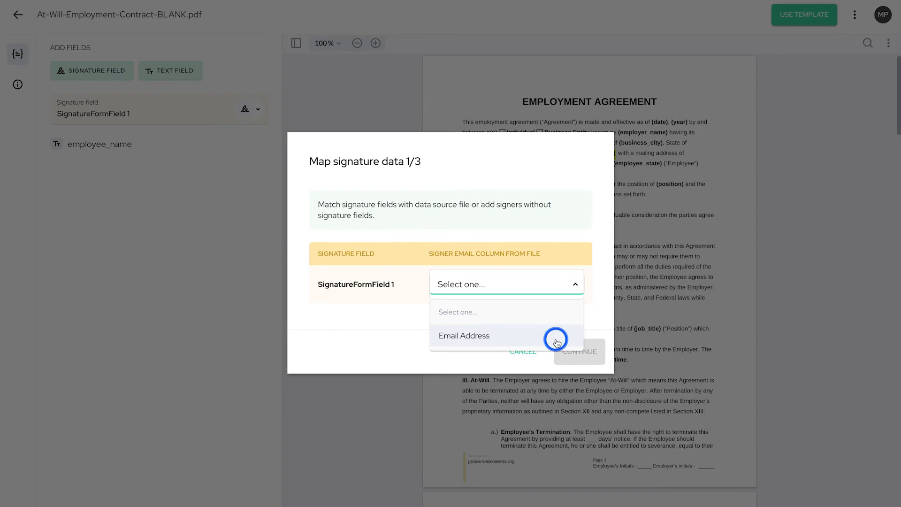
pyautogui.click(557, 336)
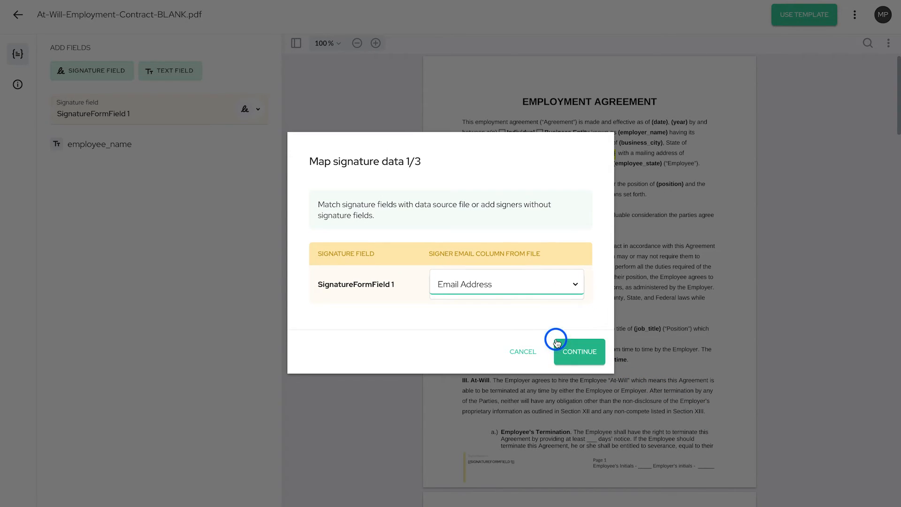
pyautogui.click(582, 354)
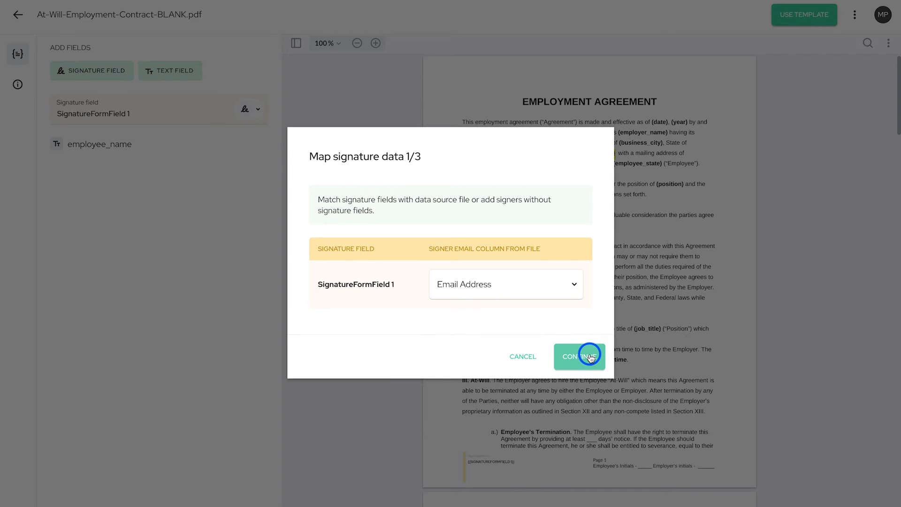
# Step: Map the employee_name field to the Employee Name column
pyautogui.click(573, 279)
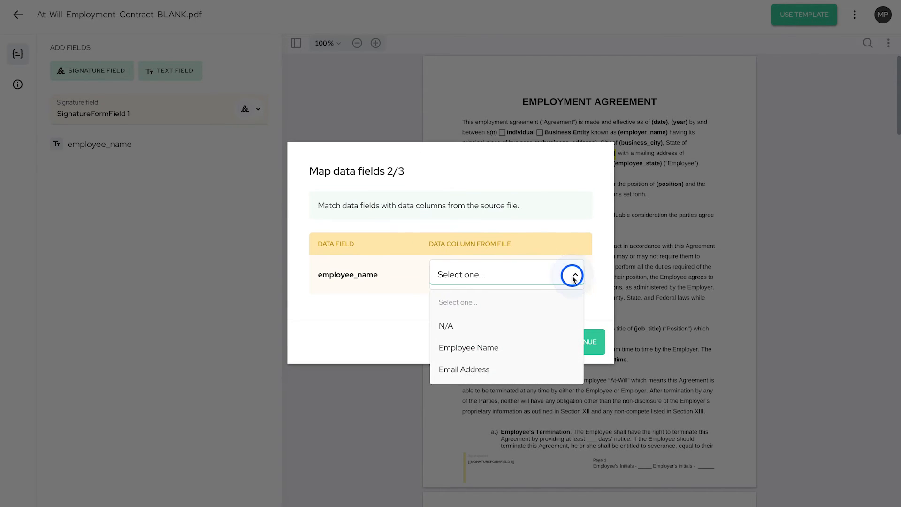
pyautogui.click(548, 347)
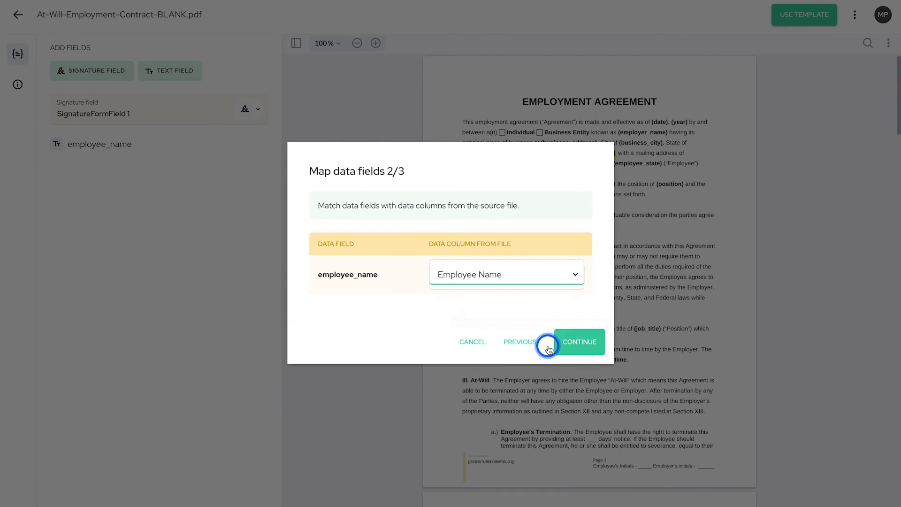
pyautogui.click(573, 349)
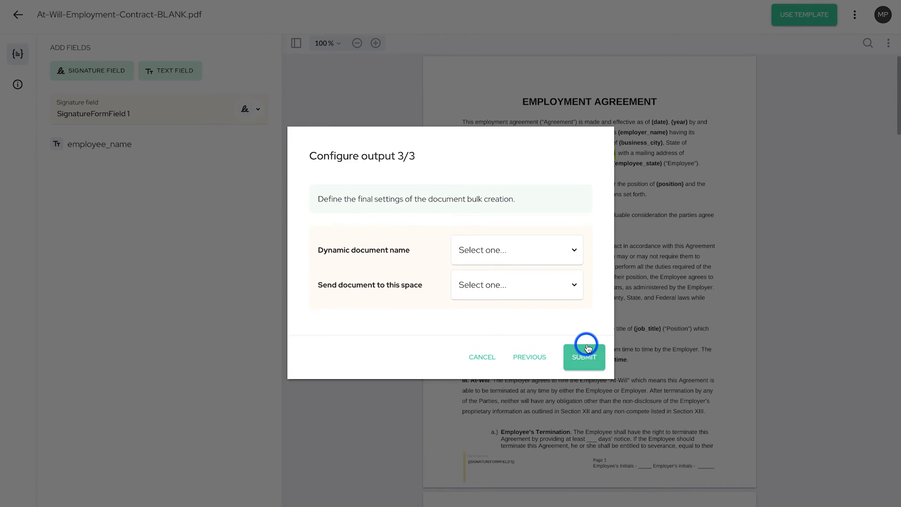
# Step: Name documents {{Employee Name}}, target the Employment Contracts space, and submit the bulk creation
pyautogui.click(575, 253)
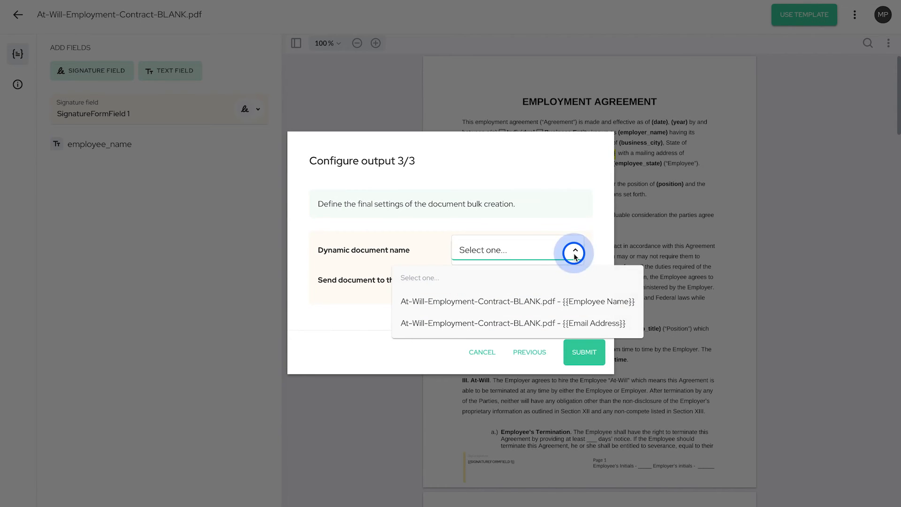
pyautogui.click(567, 302)
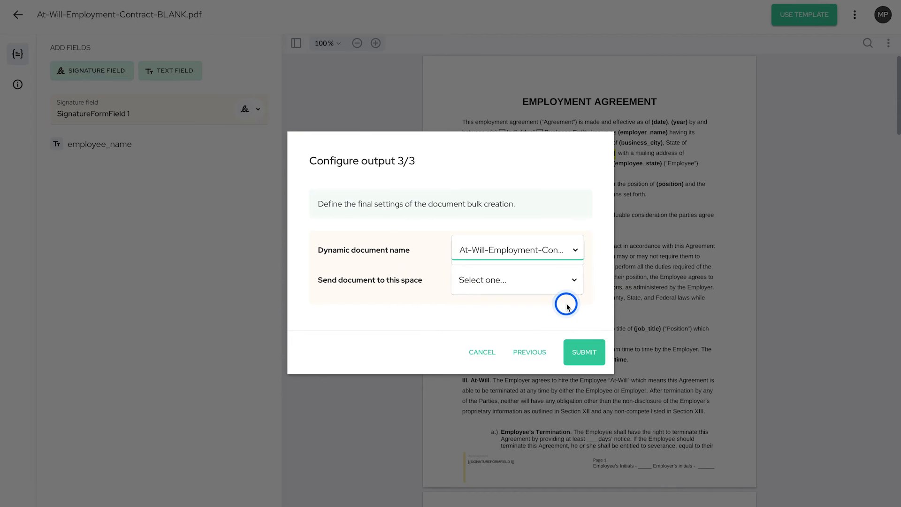
pyautogui.click(568, 292)
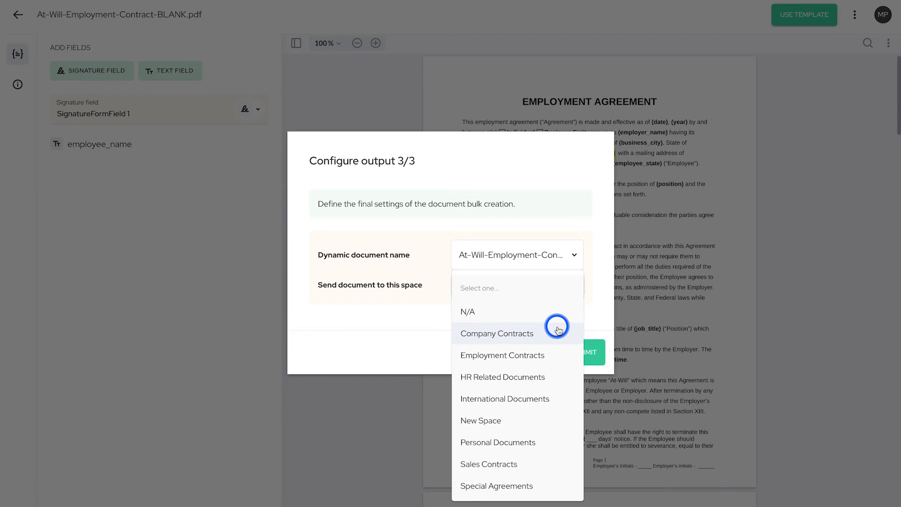
pyautogui.click(555, 357)
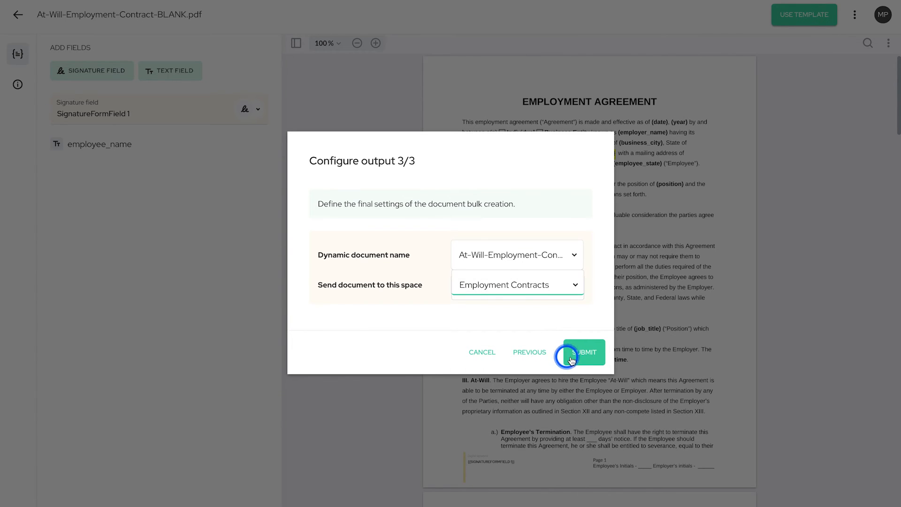
pyautogui.click(592, 358)
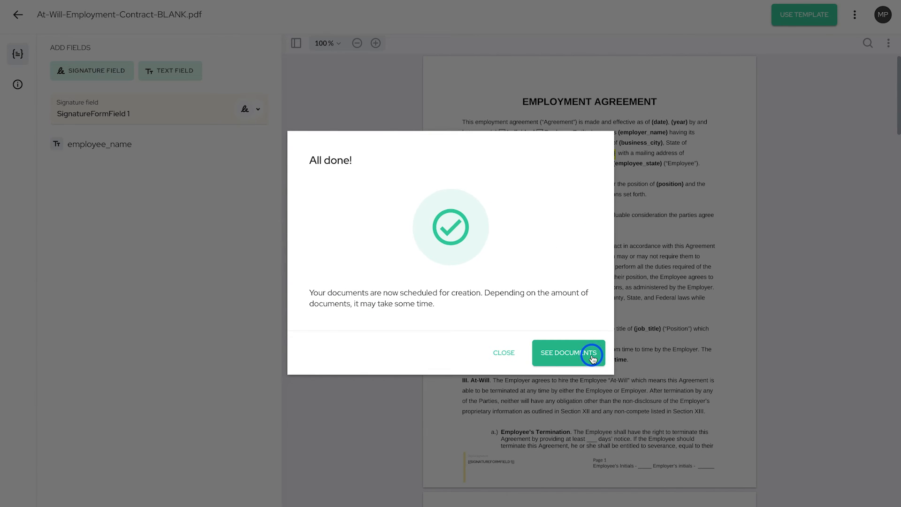
# Step: Open the new drafts, try sending one for signing, then switch the space to list view
pyautogui.click(592, 358)
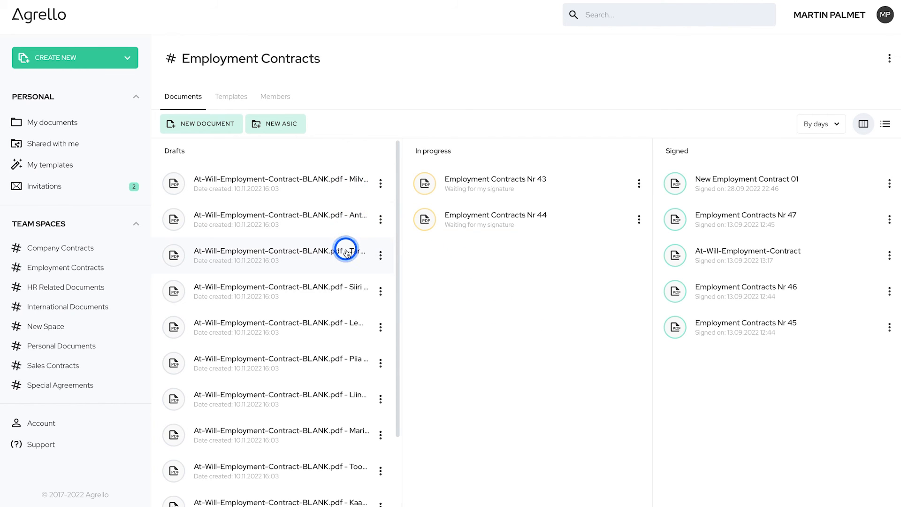
pyautogui.click(359, 184)
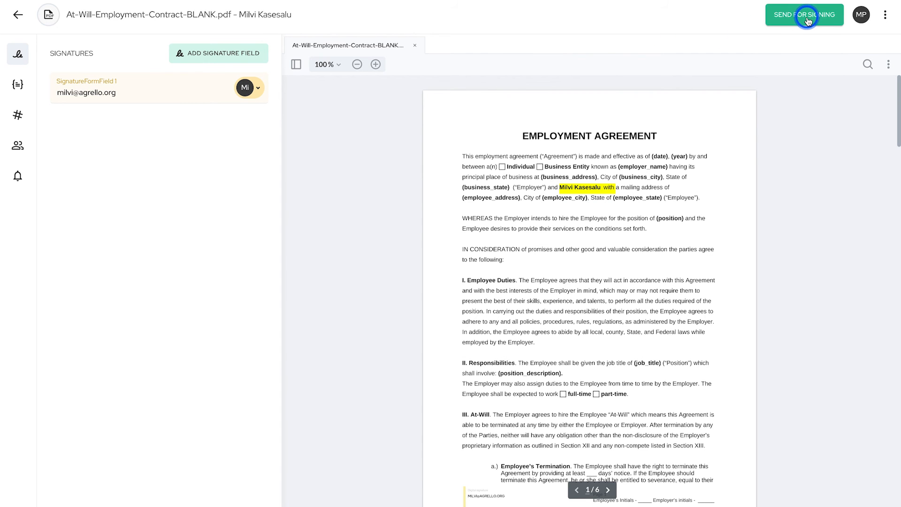
pyautogui.click(806, 21)
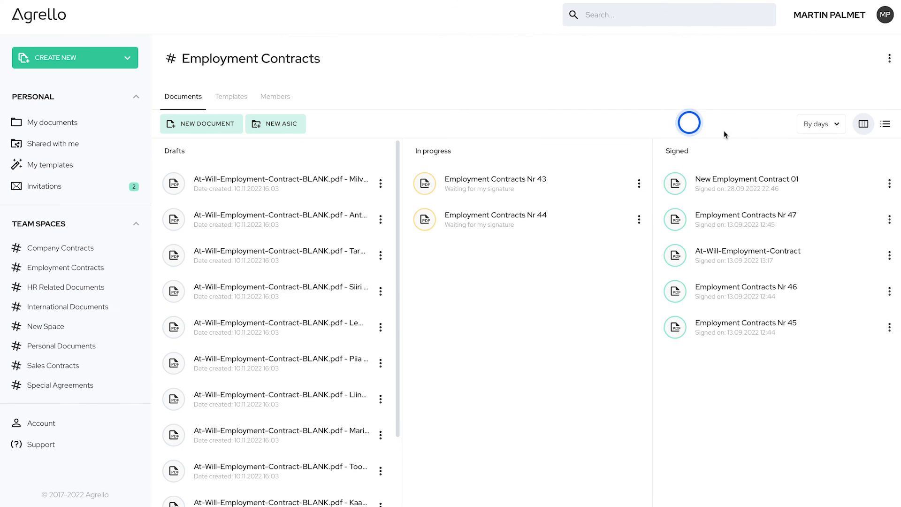
pyautogui.click(885, 124)
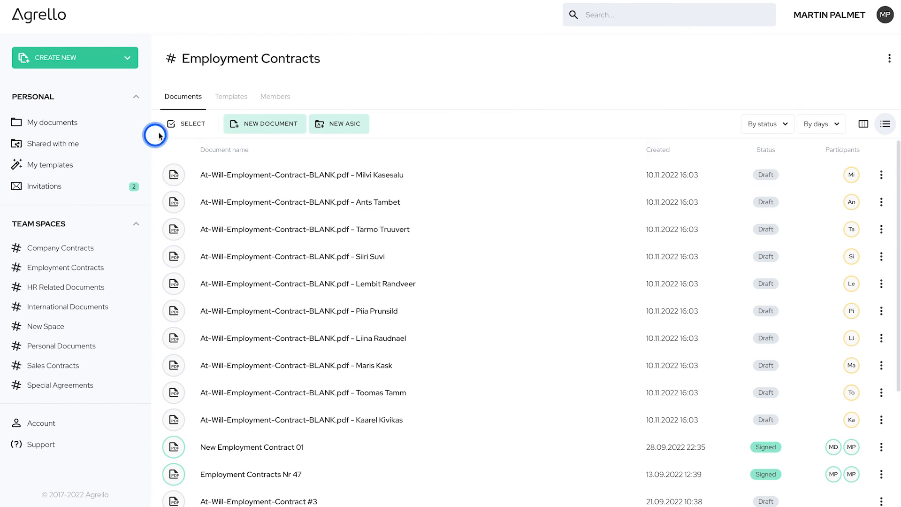
# Step: Select the first five new contract drafts and send them for signing
pyautogui.click(196, 126)
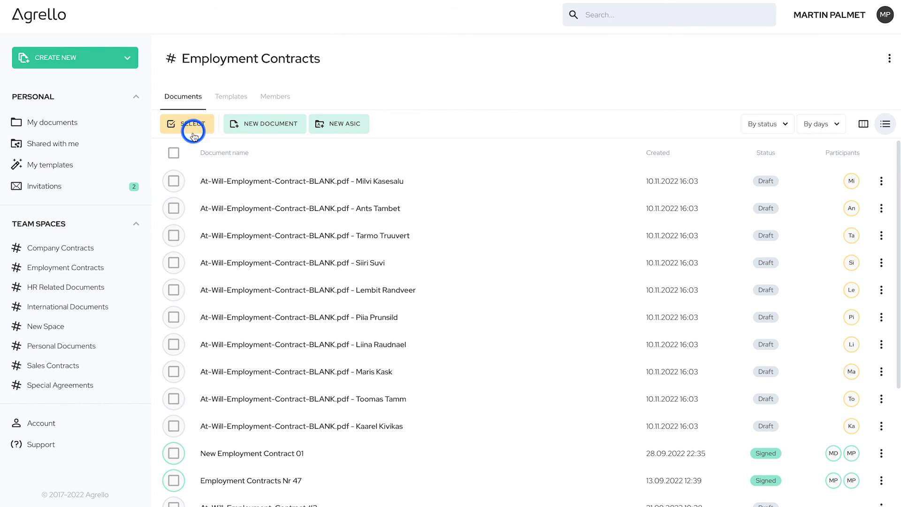
pyautogui.click(175, 153)
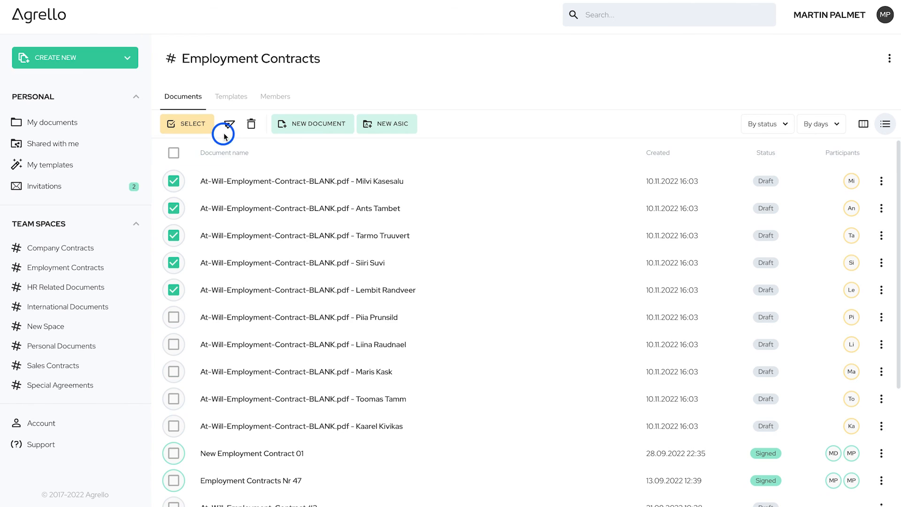
pyautogui.click(230, 125)
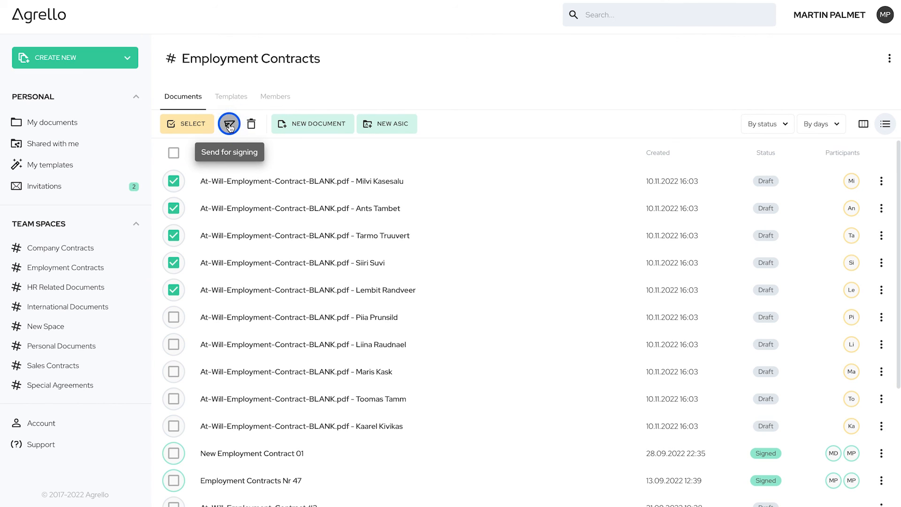